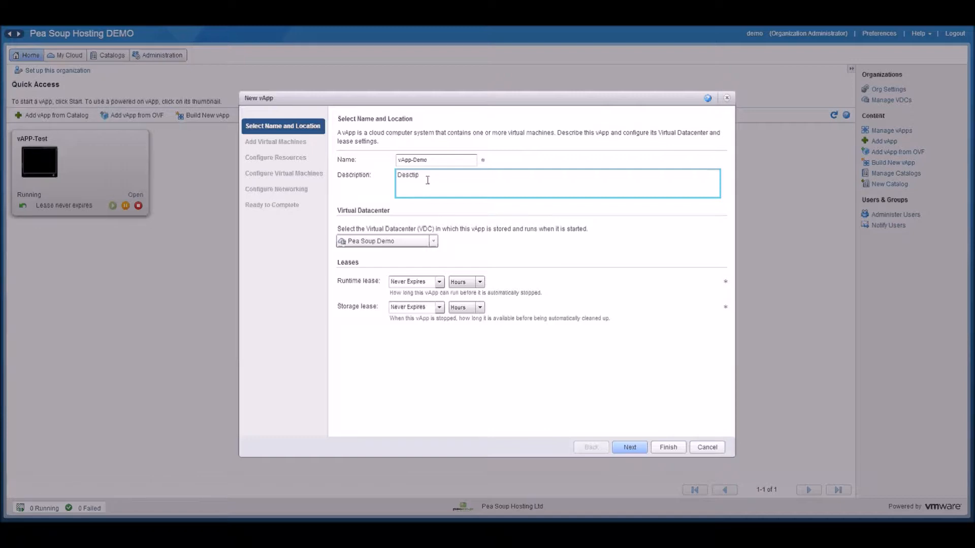
Complete the vApp description so it reads "Desctiption for administrative purposes - vm with linux"
type("for administrative purposes - vm with linmu")
key("BackSpace")
key("BackSpace")
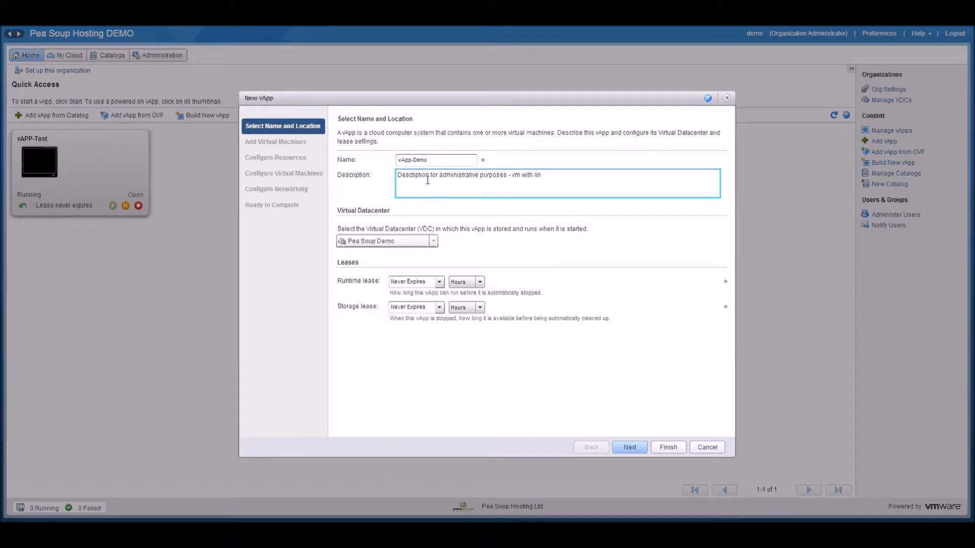
type("ux")
Check the runtime lease durations and time units offered, keeping the lease at Never Expires
left_click(426, 281)
left_click(439, 282)
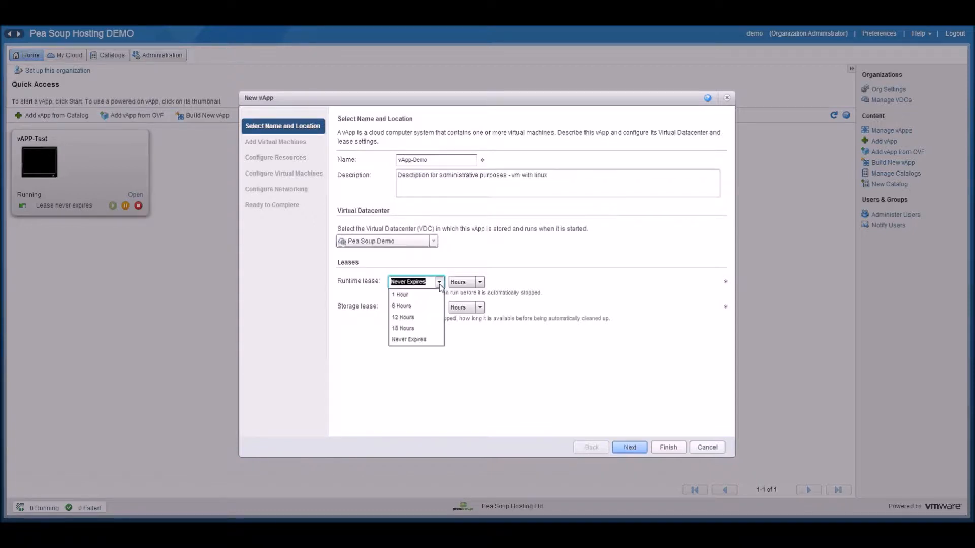
left_click(439, 282)
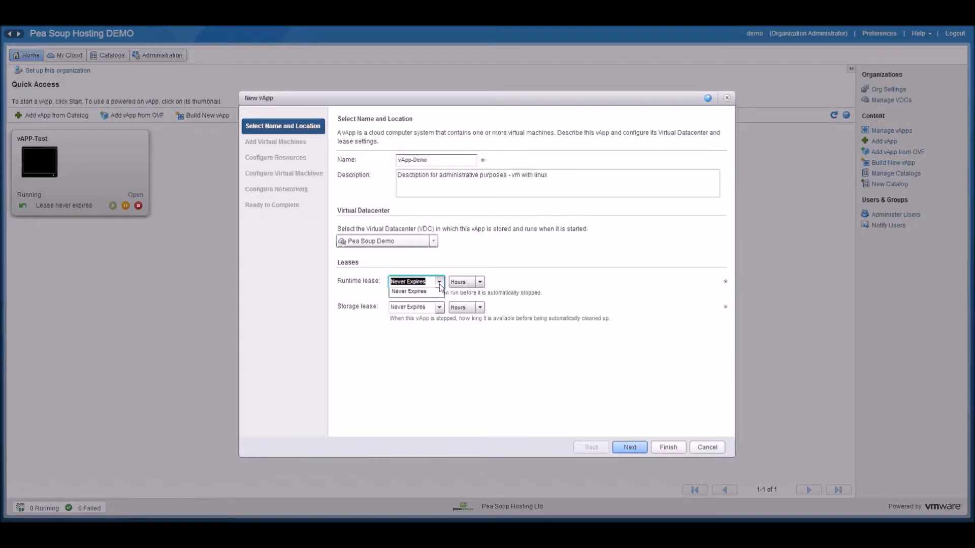
left_click(480, 282)
left_click(482, 282)
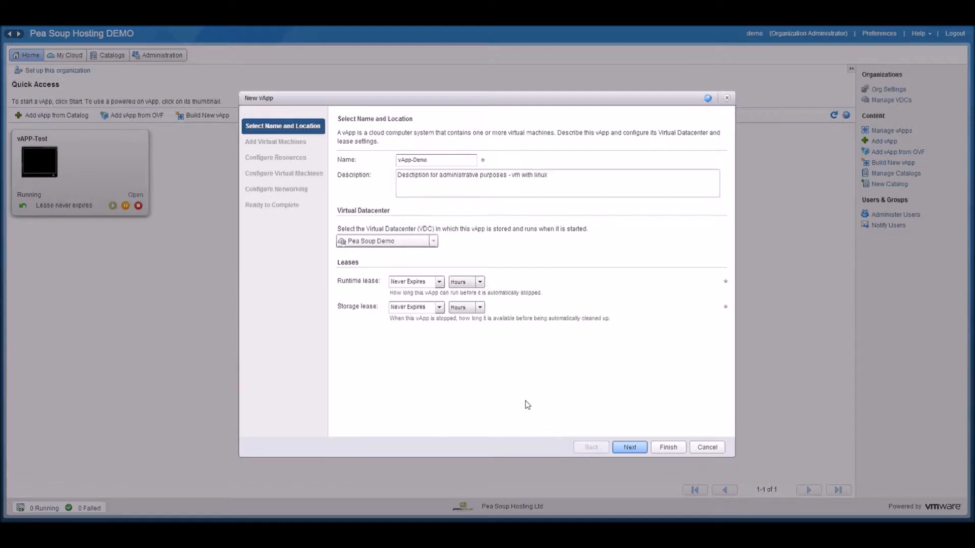
Add the CentOS template from the Public Catalogs to the vApp's virtual machines
left_click(629, 448)
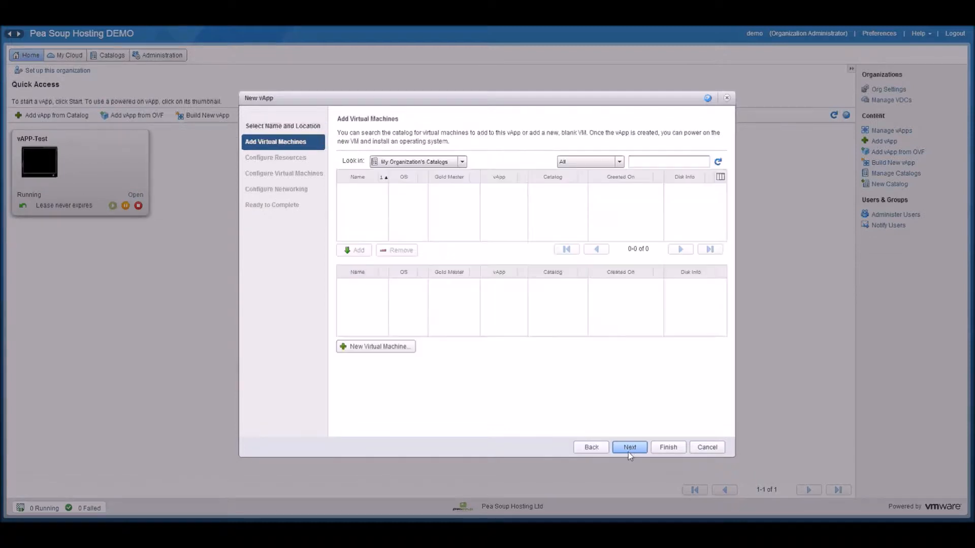
left_click(462, 162)
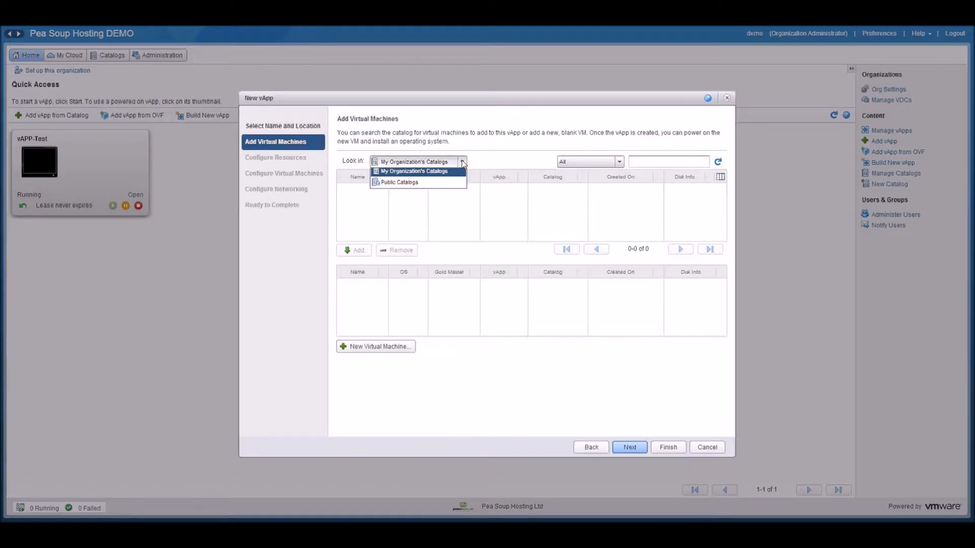
left_click(452, 186)
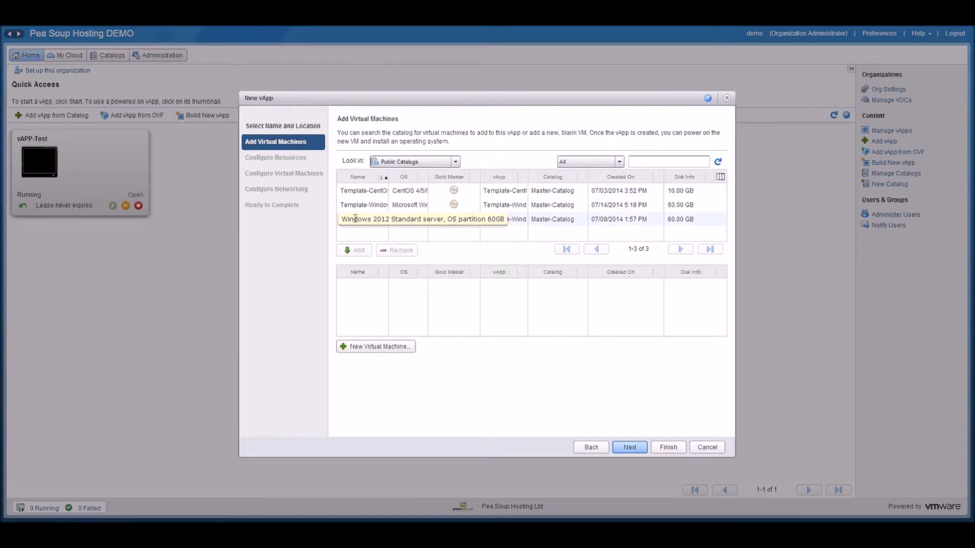
left_click(360, 191)
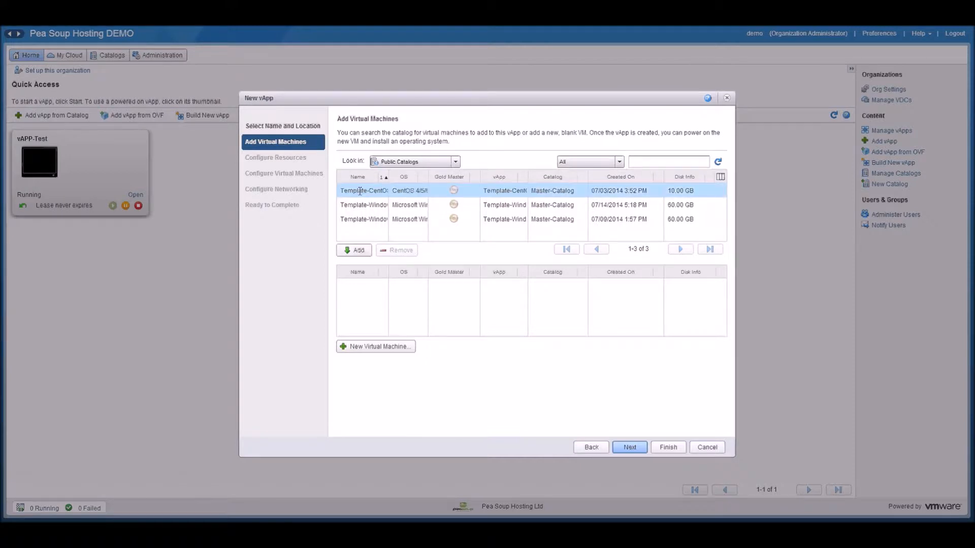
left_click(353, 250)
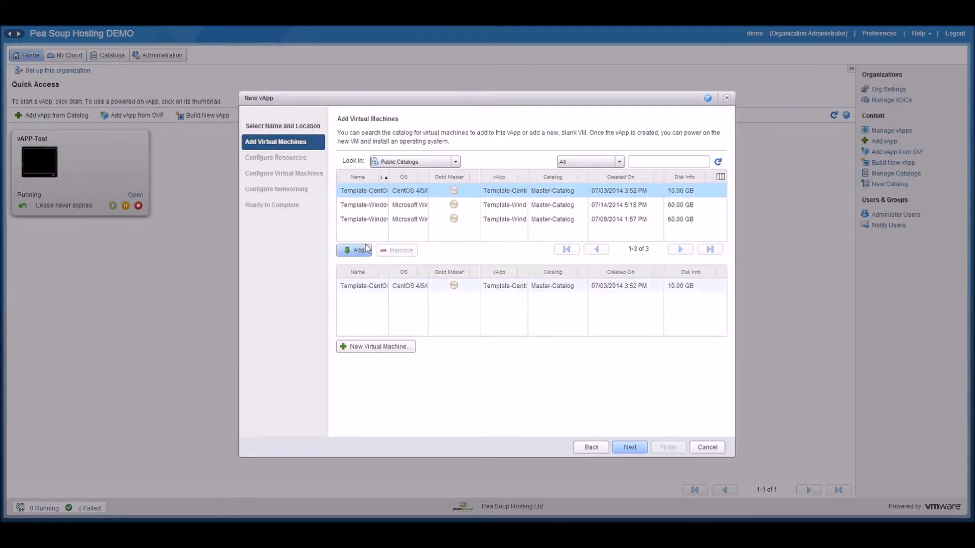
Add the Windows 2012 Standard server template to the vApp's virtual machines and remove it again
left_click(375, 222)
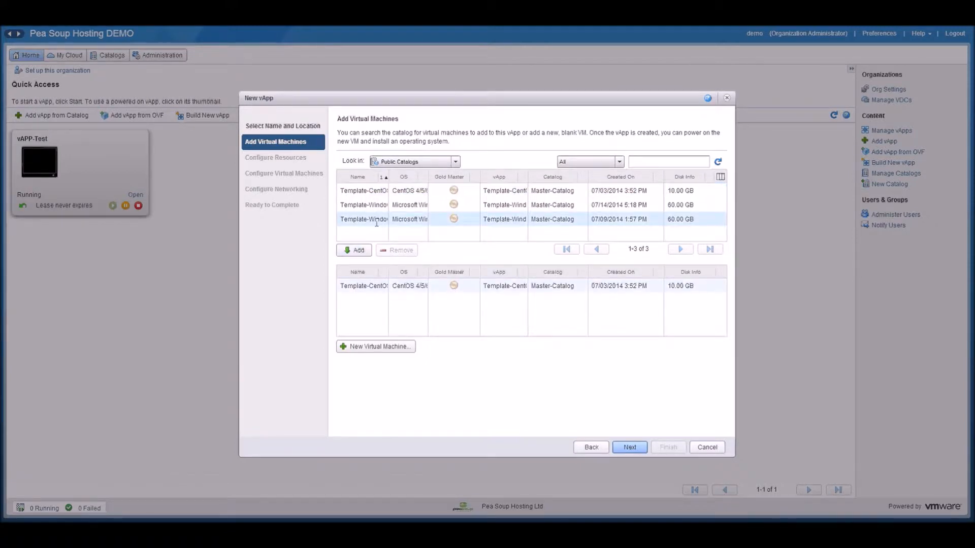
left_click(359, 251)
left_click(367, 301)
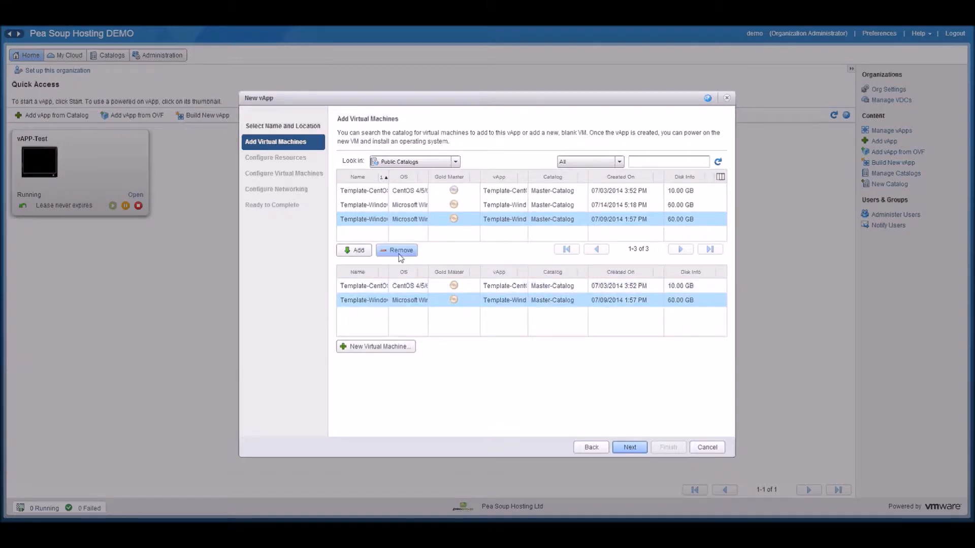
left_click(399, 252)
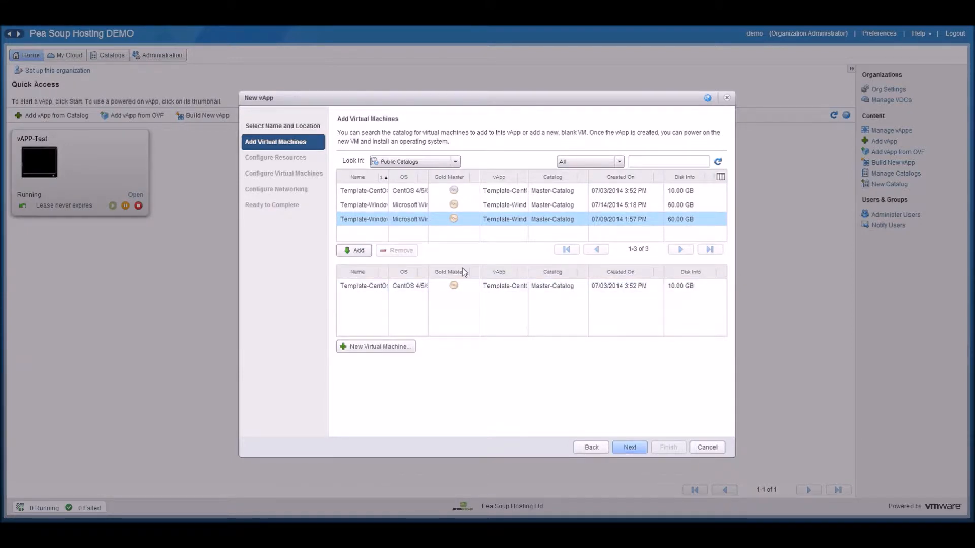
Name the virtual machine vm-demo-01 and keep VSAN-Fail-over as its storage policy
left_click(628, 448)
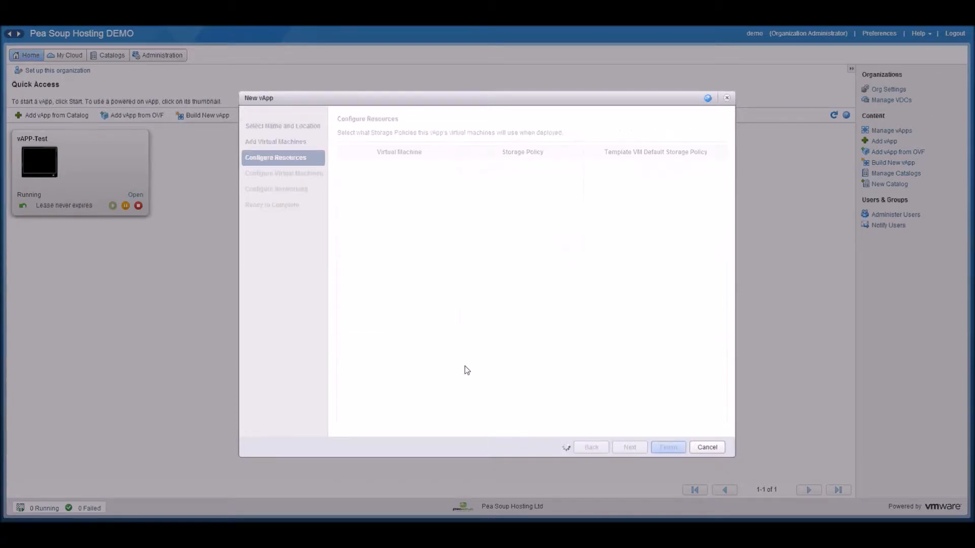
left_click(419, 178)
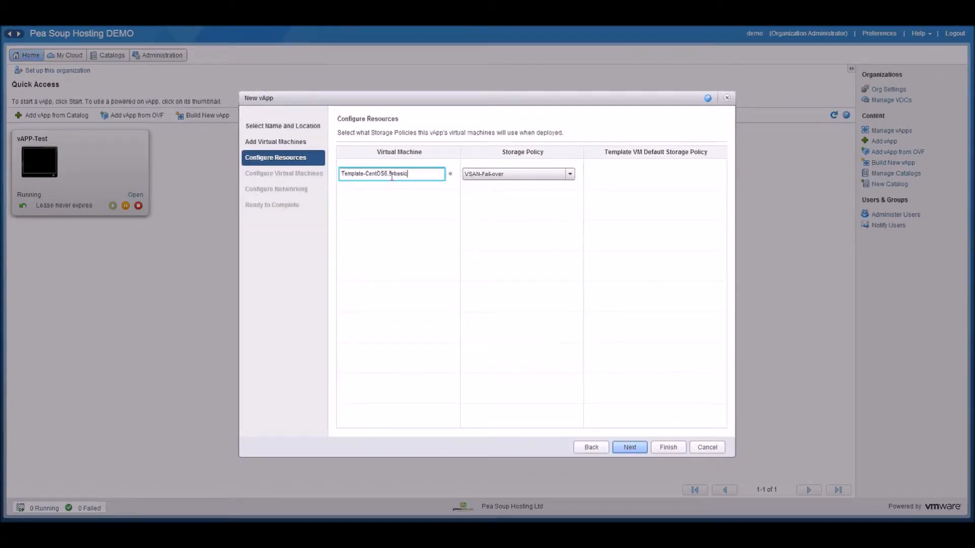
left_click_drag(391, 178, 327, 182)
type("vm-demo-01")
left_click(497, 177)
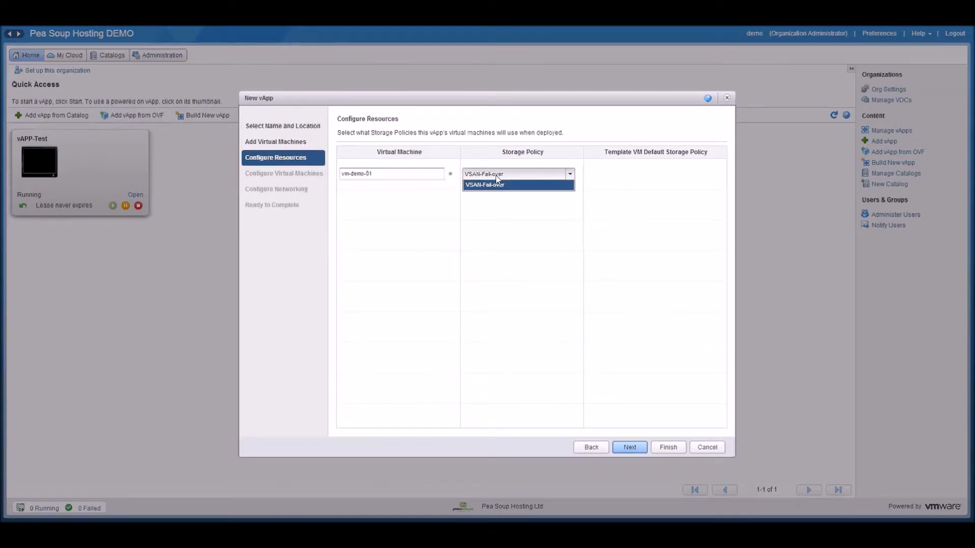
left_click(496, 177)
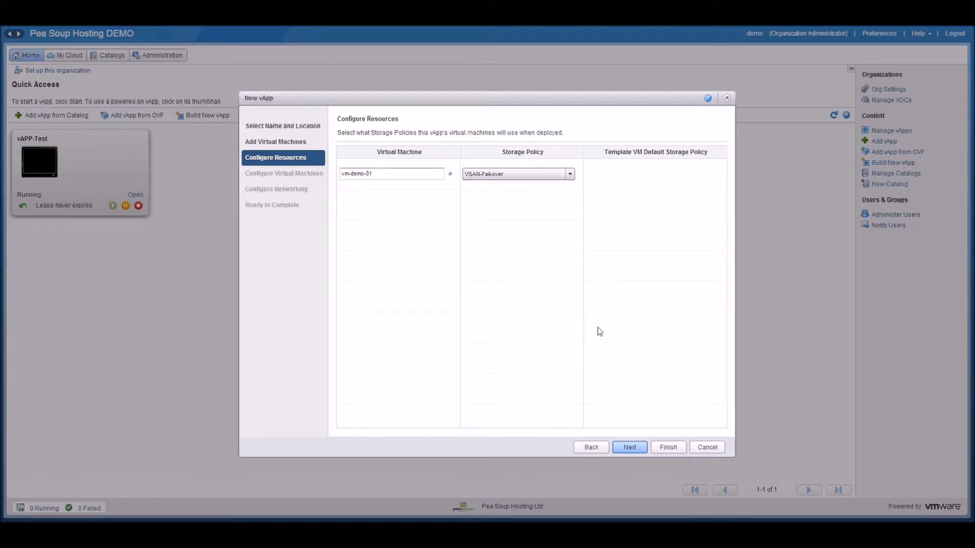
Set the virtual machine's computer name to Tvm-demo-01
left_click(630, 448)
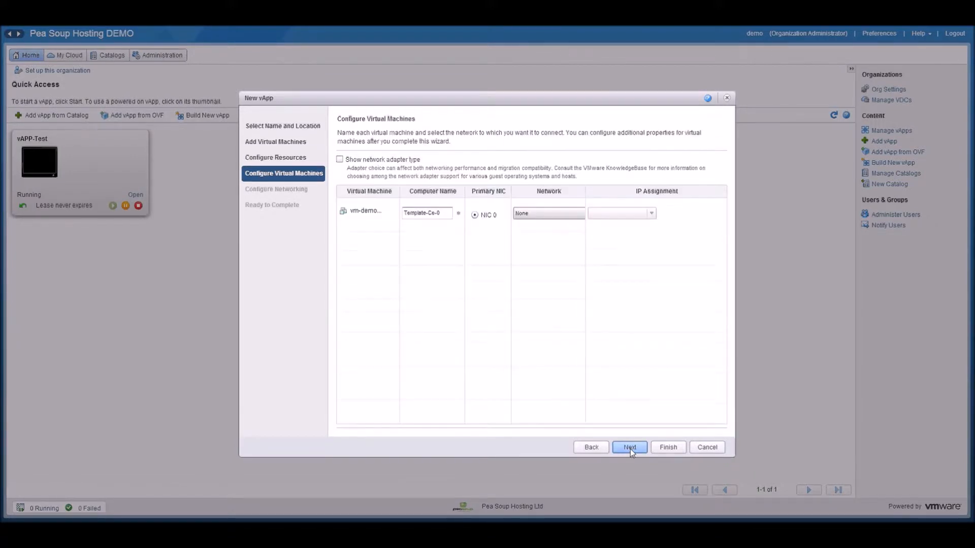
left_click(446, 213)
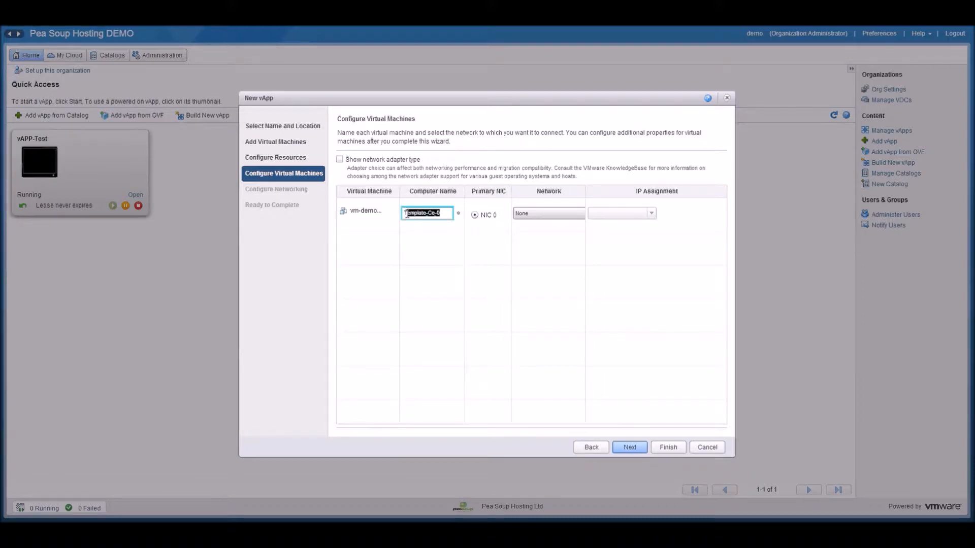
type("vm-demo-01")
Connect NIC 0 to the internal network with DHCP IP assignment, and check its network adapter type
left_click(531, 215)
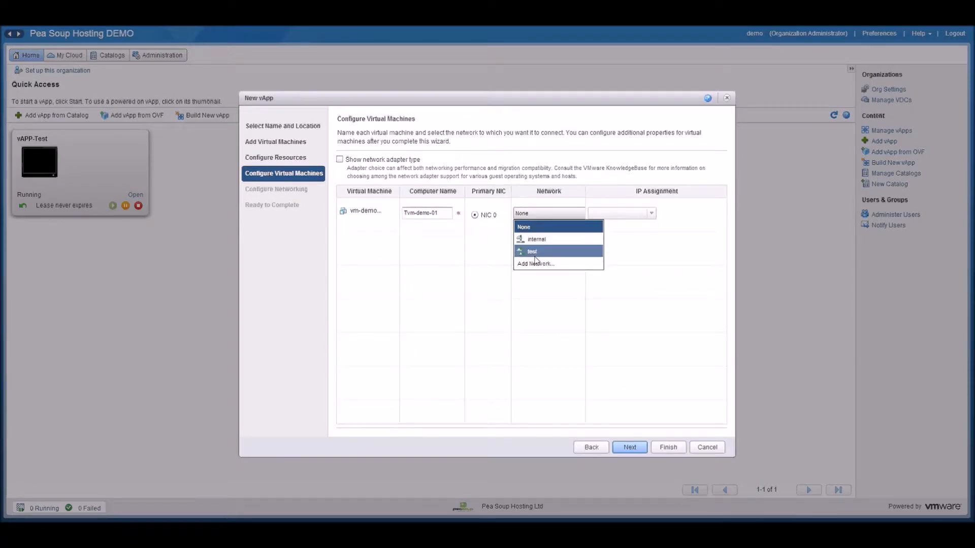
left_click(534, 239)
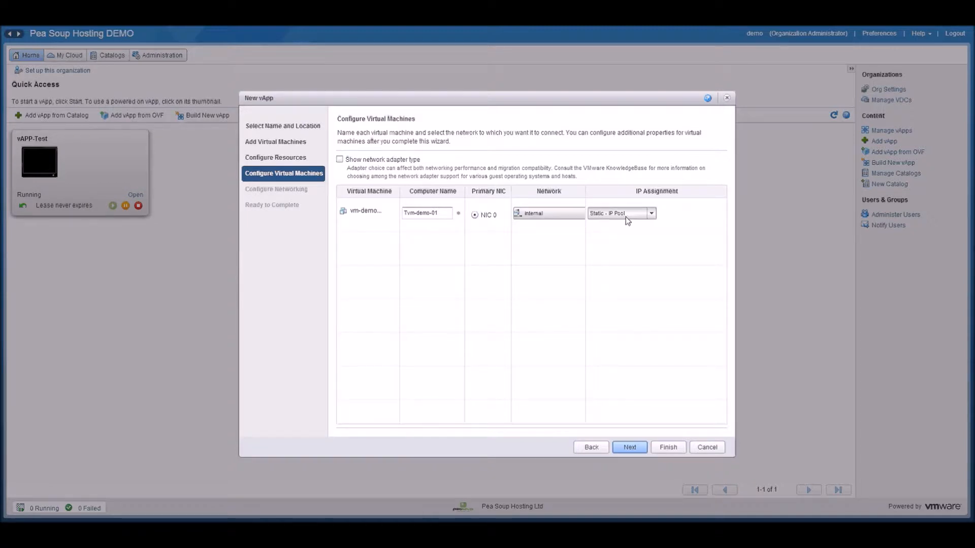
left_click(626, 216)
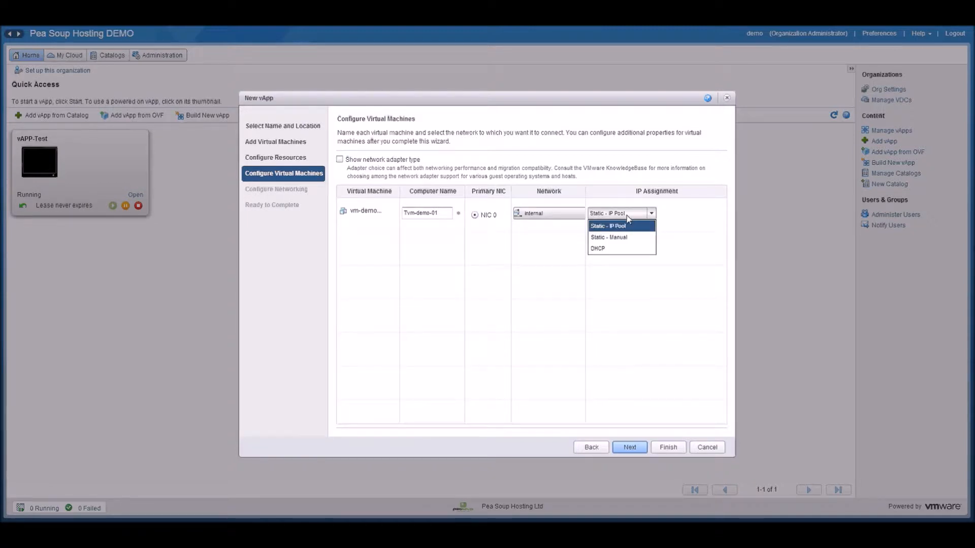
left_click(626, 248)
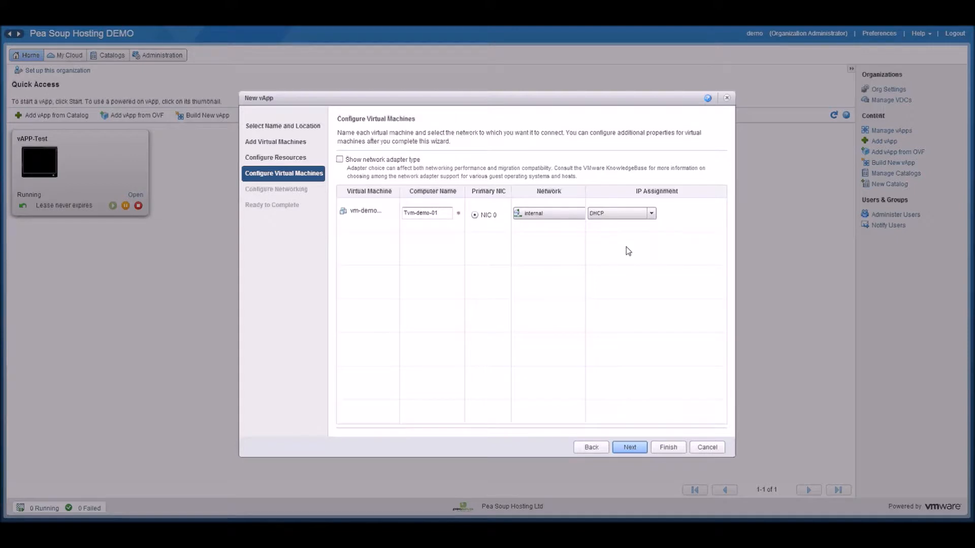
left_click(339, 160)
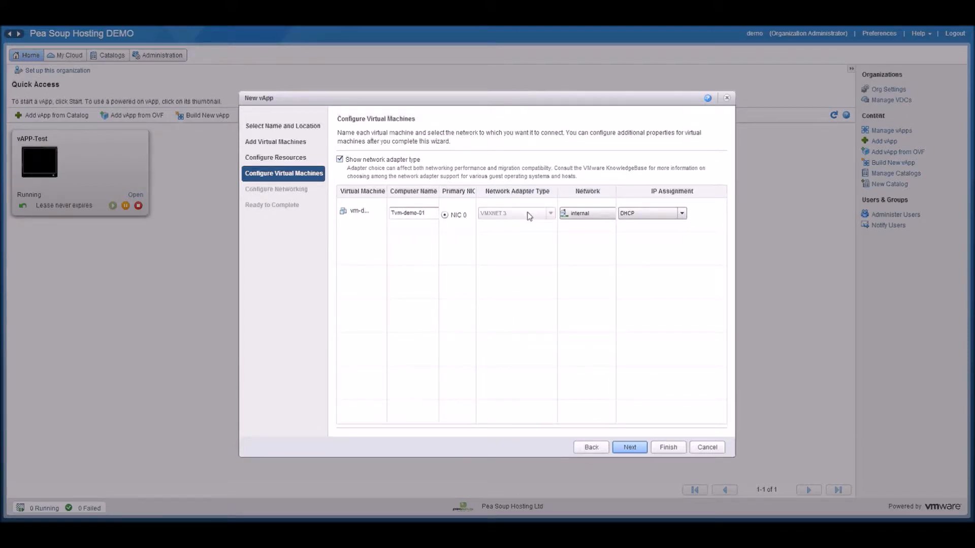
left_click(341, 160)
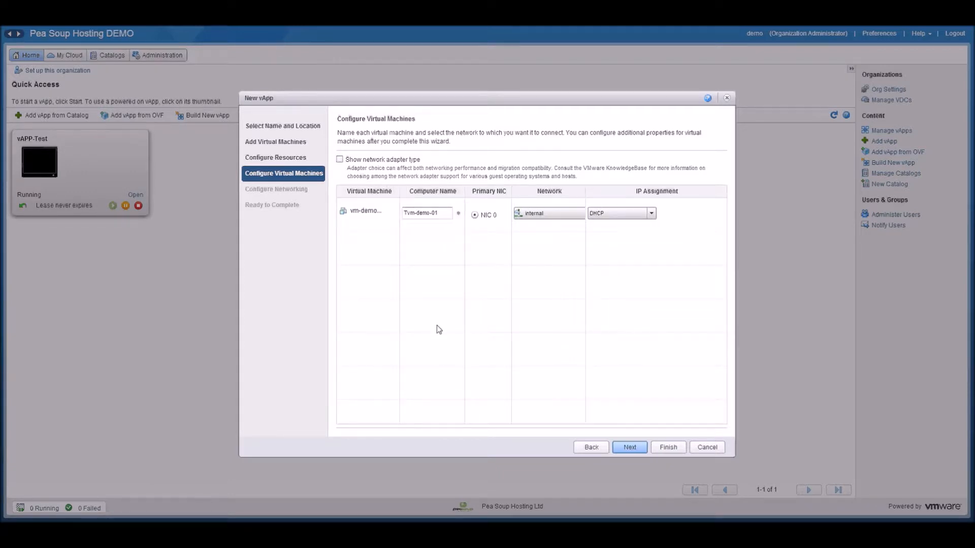
Leave the vApp unfenced in the networking configuration and finish creating vApp-Demo
left_click(630, 448)
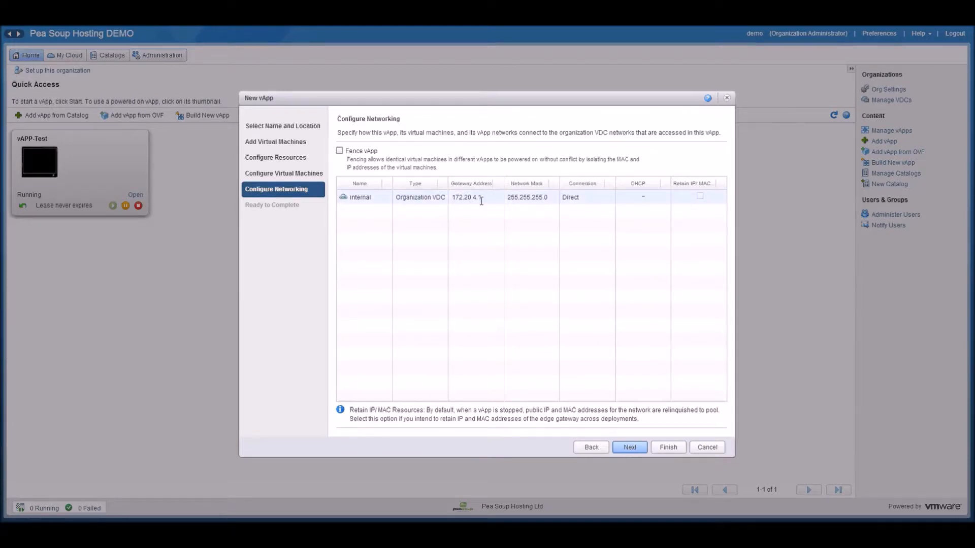
left_click(339, 152)
left_click(339, 153)
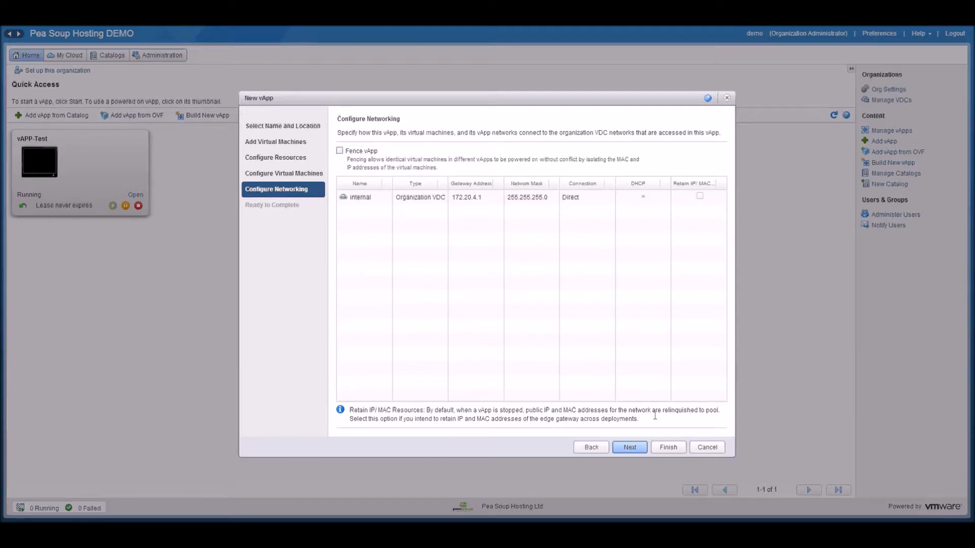
left_click(639, 451)
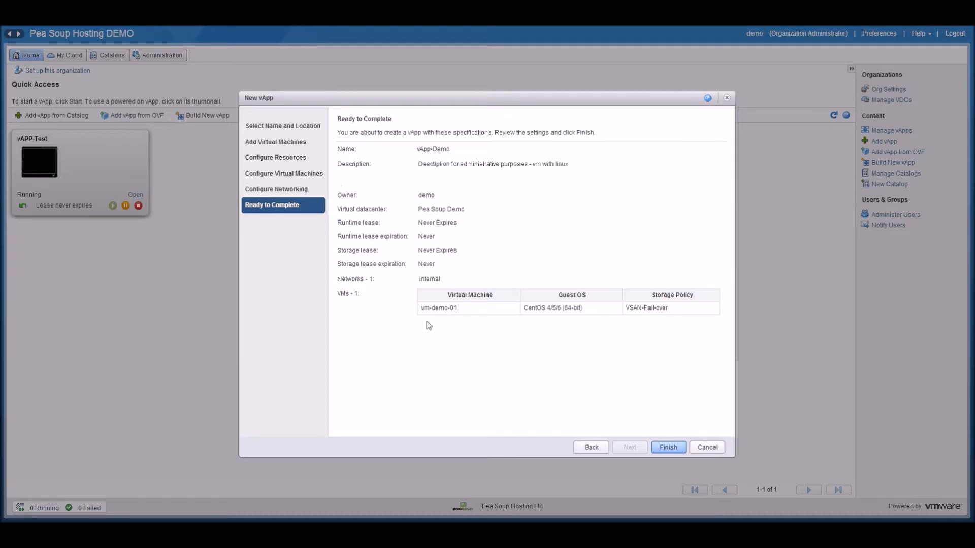
left_click(668, 448)
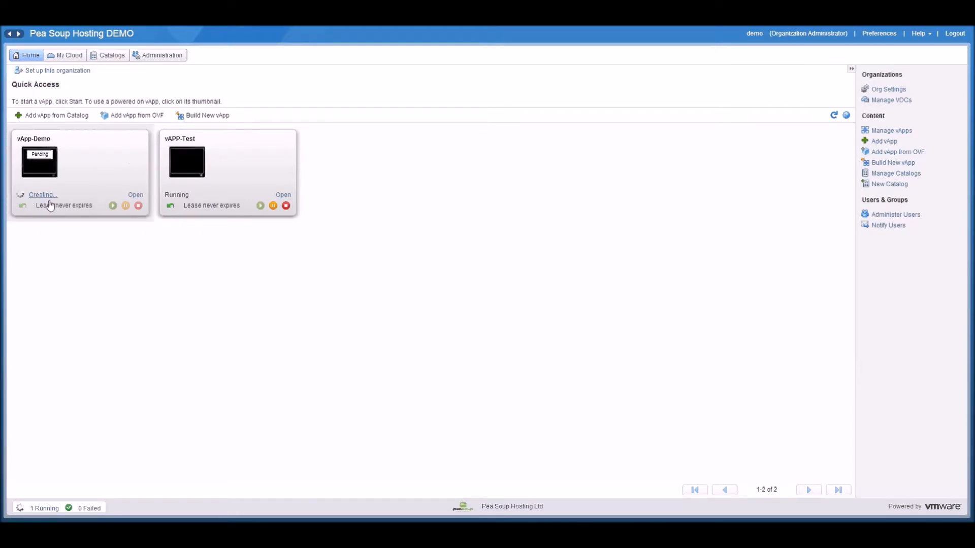
Review the running vApp composition task in the recent tasks list and close the list
left_click(38, 509)
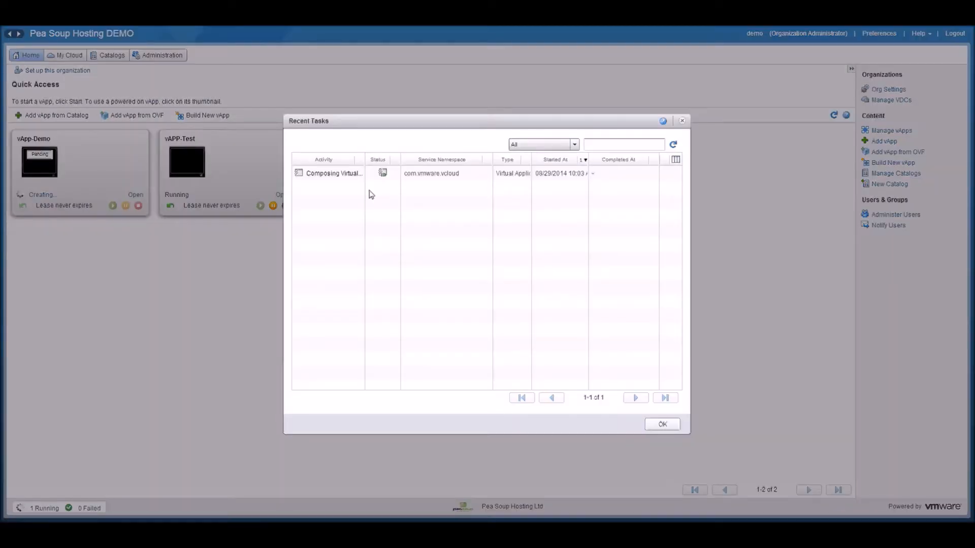
left_click(331, 174)
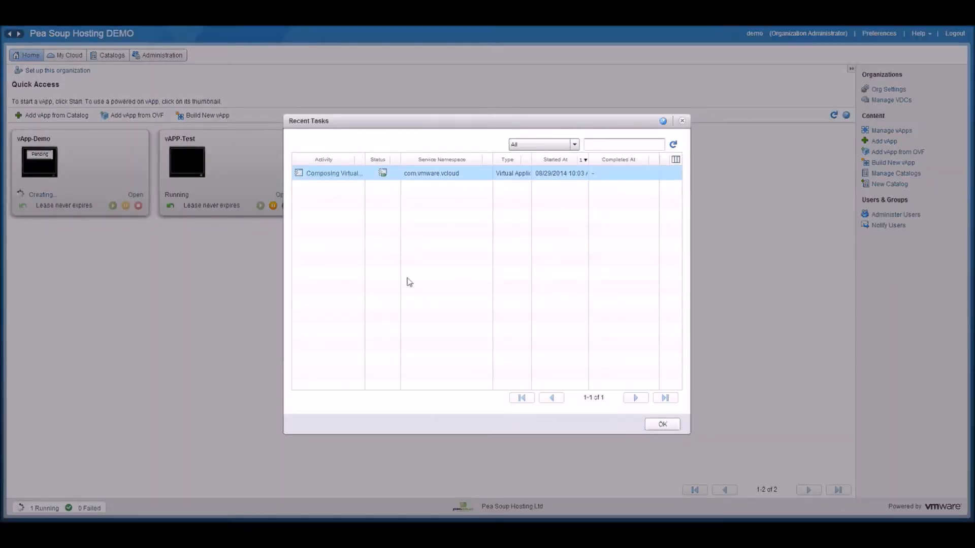
left_click(664, 424)
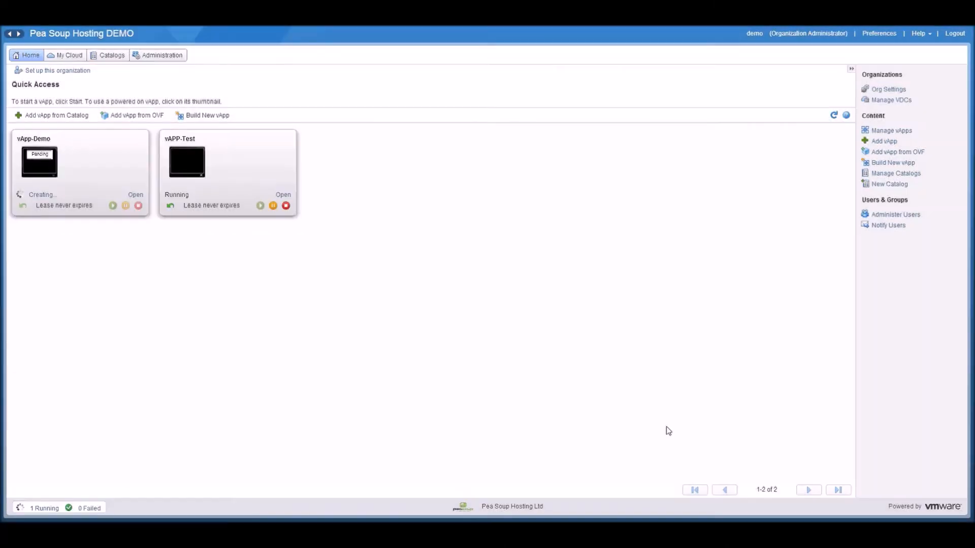
Check the status of vApp-Demo and vm-demo-01 in the cloud's vApp and virtual machine lists
left_click(65, 56)
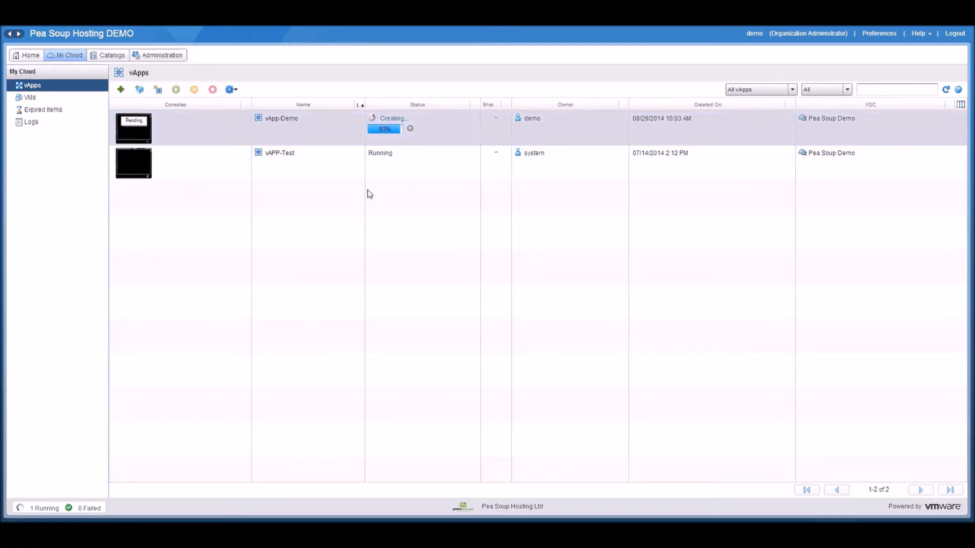
left_click(27, 101)
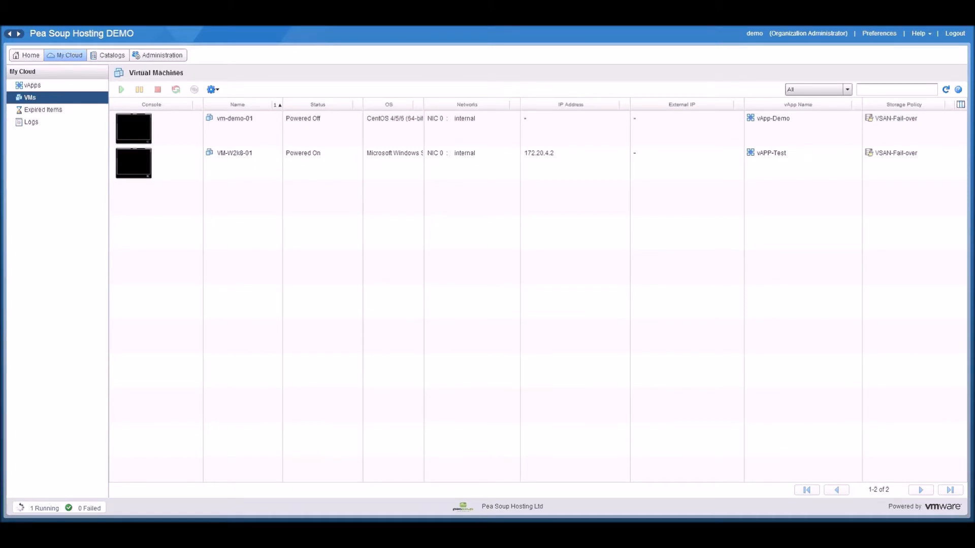
left_click(34, 87)
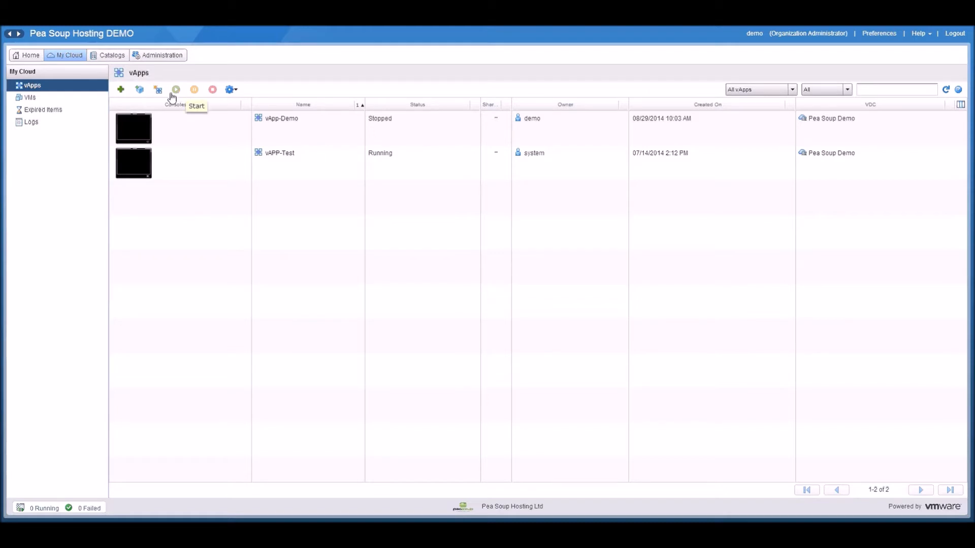
left_click(40, 98)
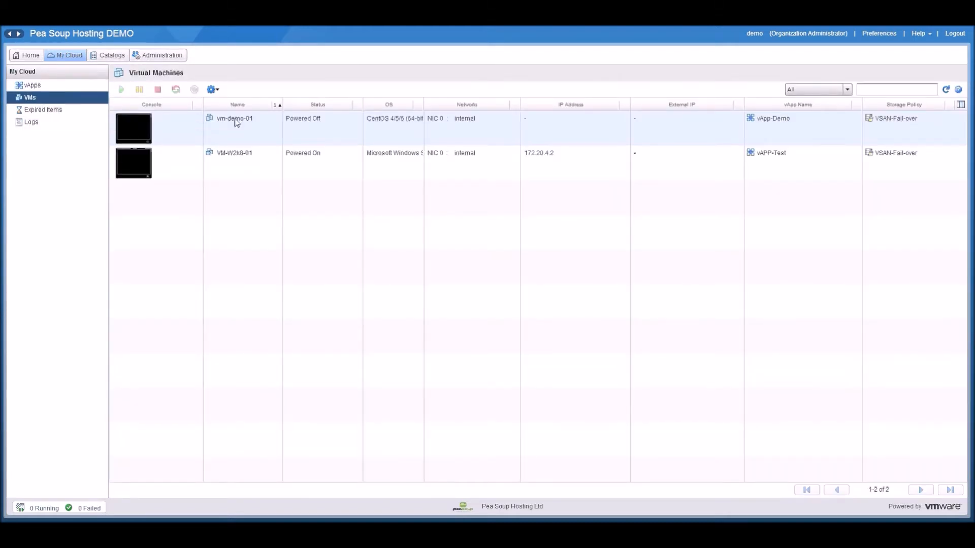
Power on the vm-demo-01 virtual machine and check its startup status in the vApp and virtual machine lists
left_click(133, 133)
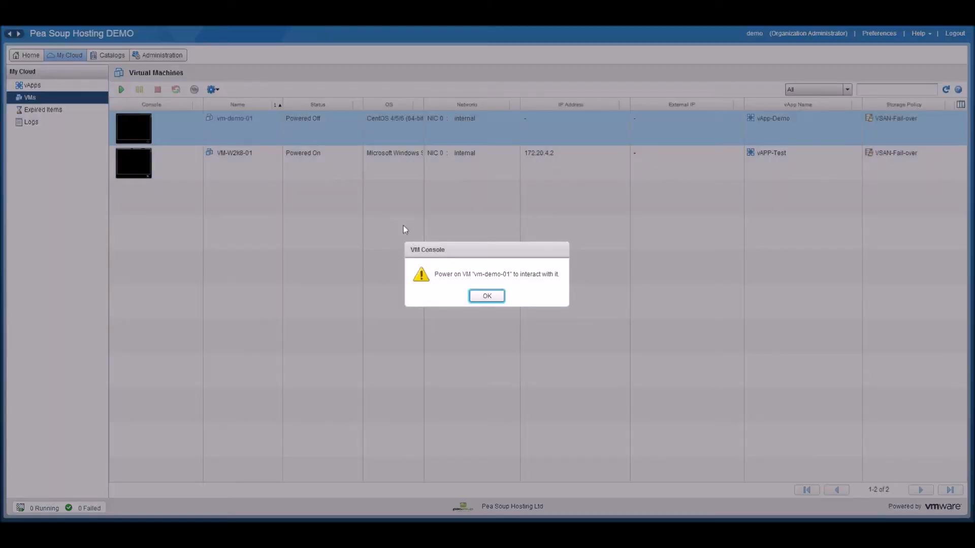
left_click(497, 300)
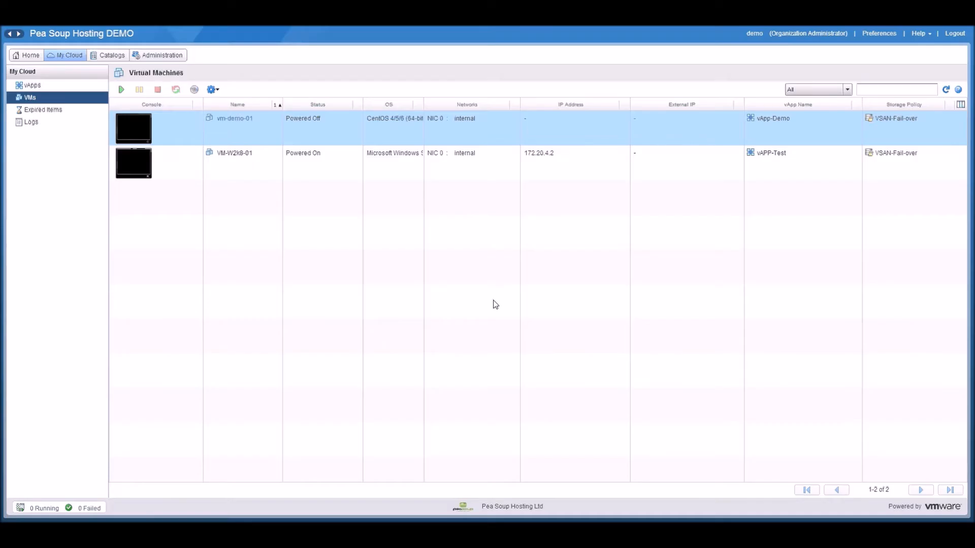
left_click(122, 91)
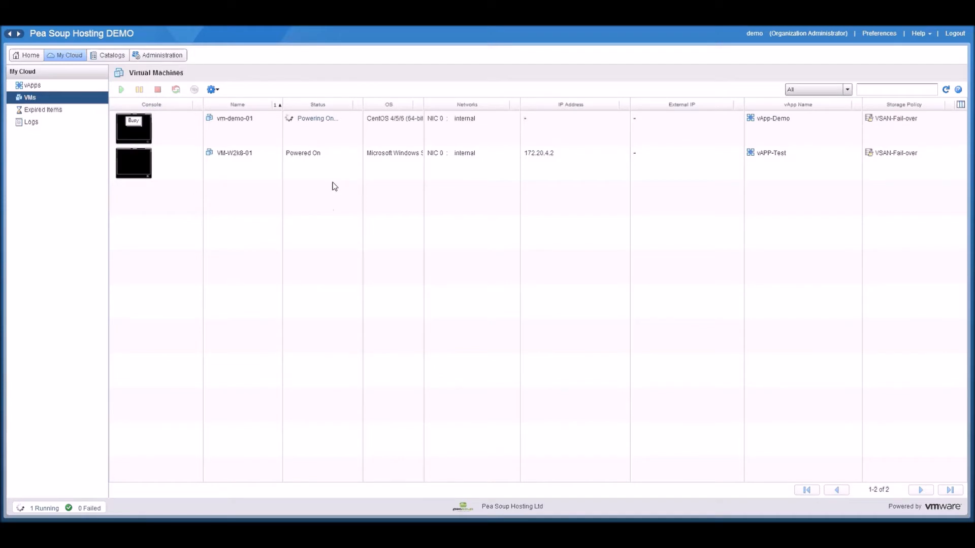
left_click(71, 85)
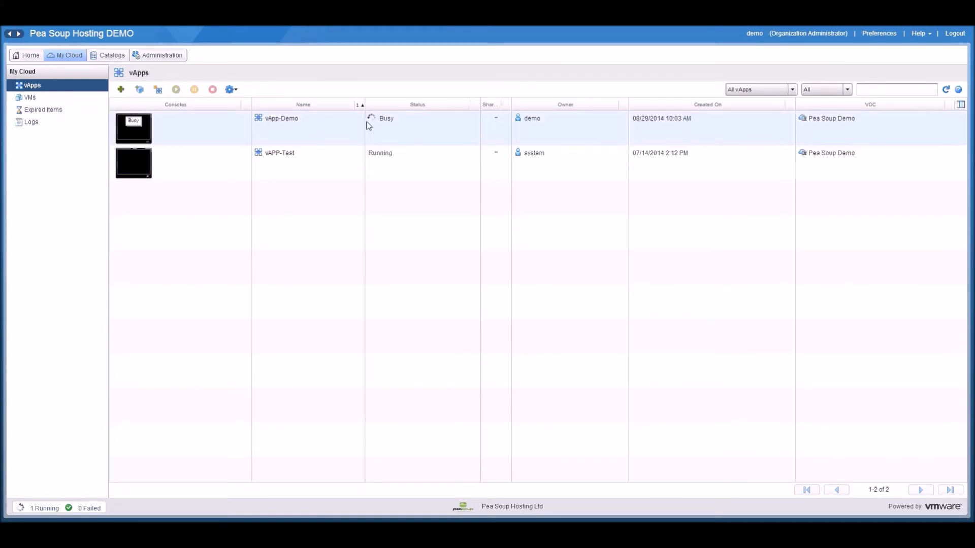
left_click(34, 97)
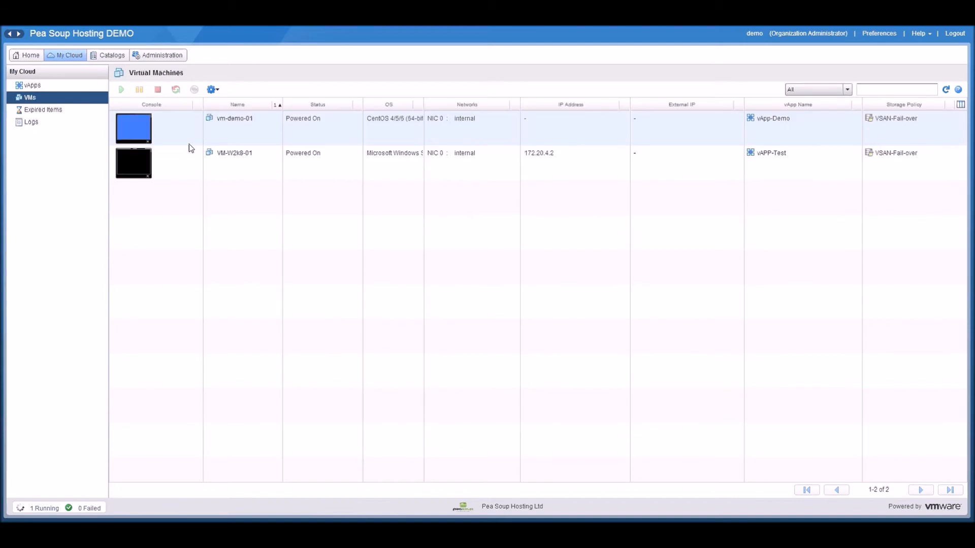
Open the console of vm-demo-01, then enlarge and reposition its window so the CentOS login screen can be used
left_click(136, 132)
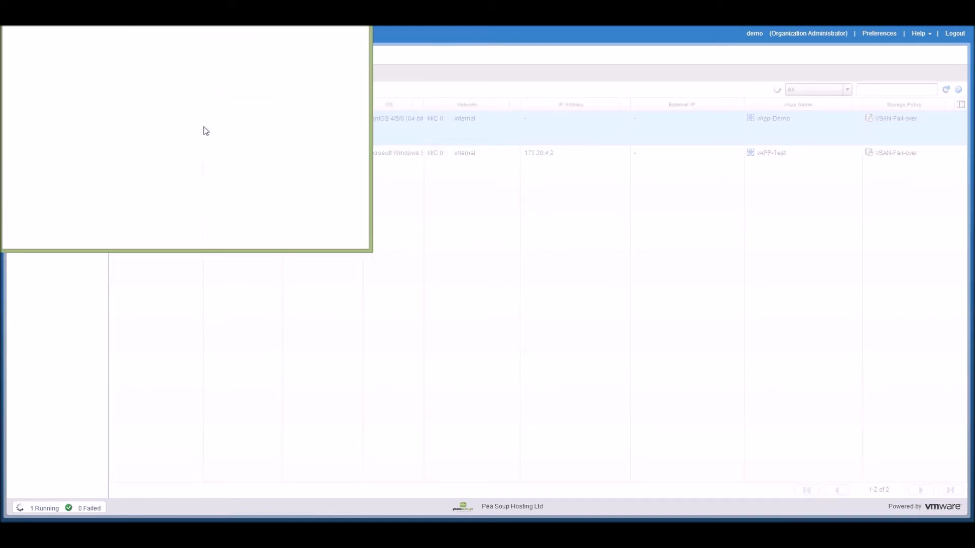
left_click_drag(195, 6, 406, 142)
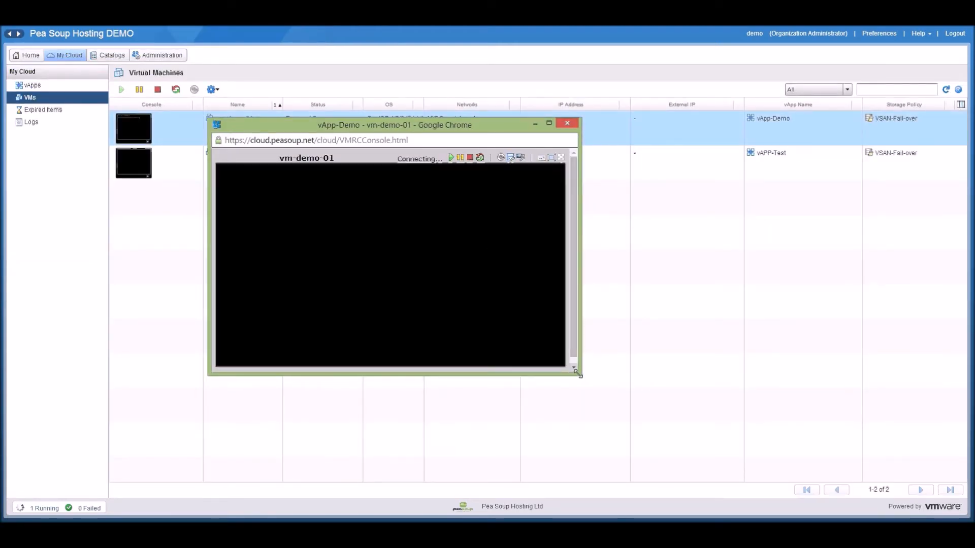
left_click_drag(578, 375, 672, 450)
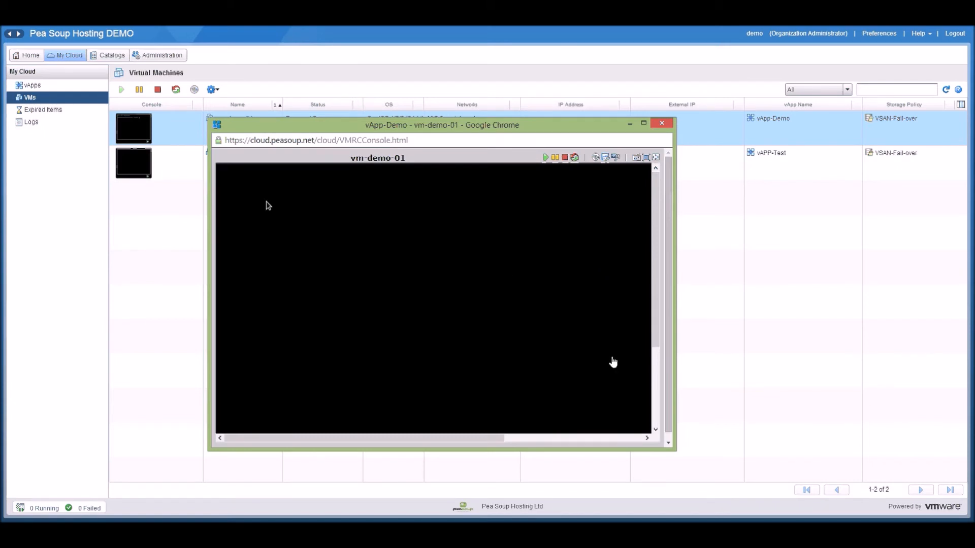
left_click_drag(672, 450, 837, 501)
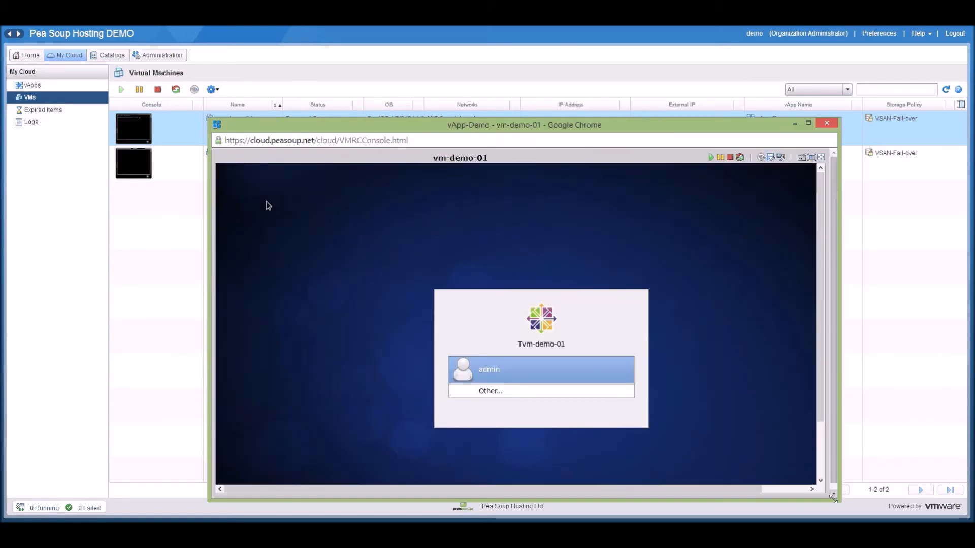
left_click_drag(580, 129, 547, 73)
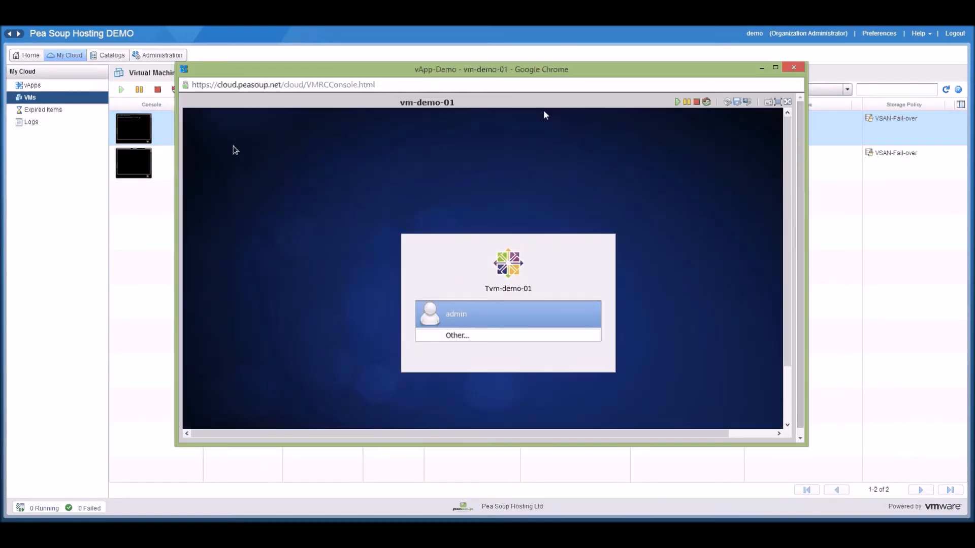
Log in to vm-demo-01 with the admin account by entering the account password
left_click(461, 305)
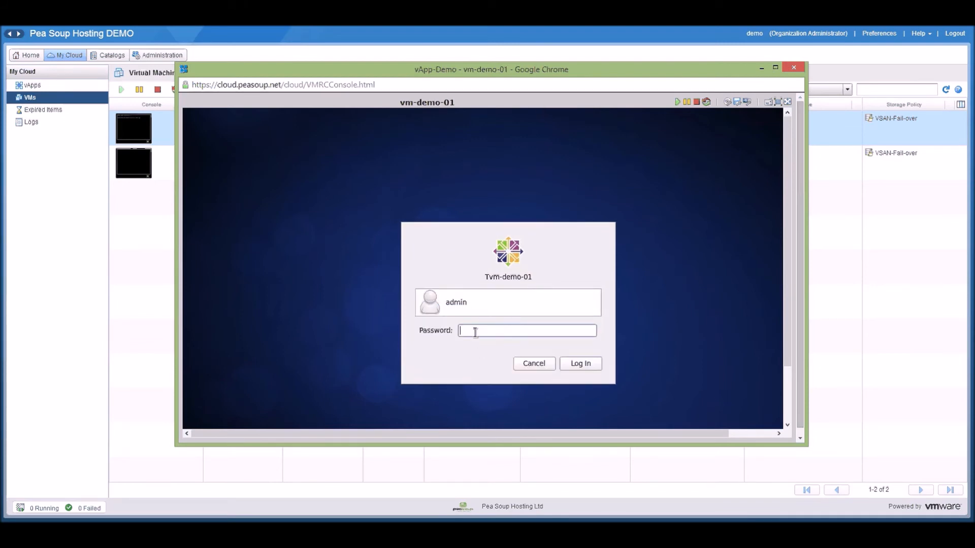
type("passwor")
key("Return")
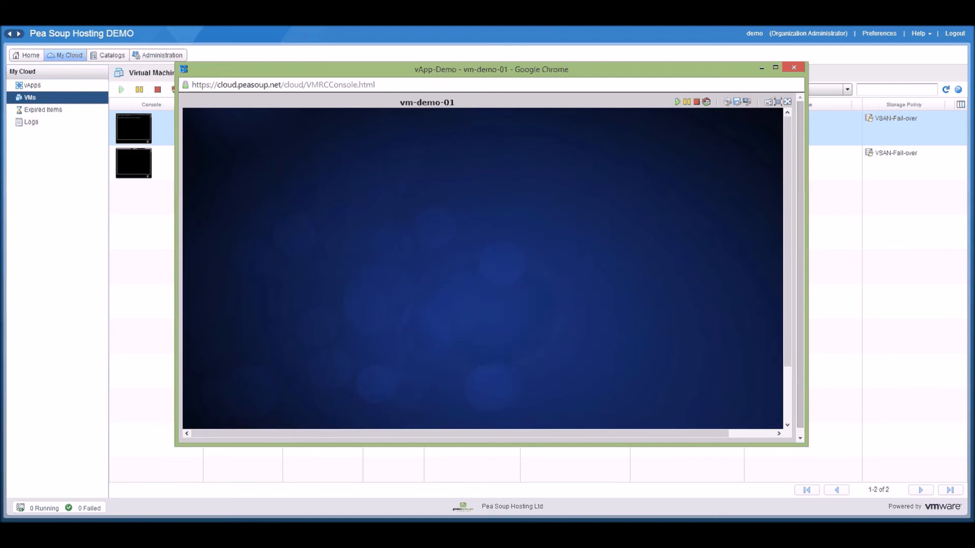